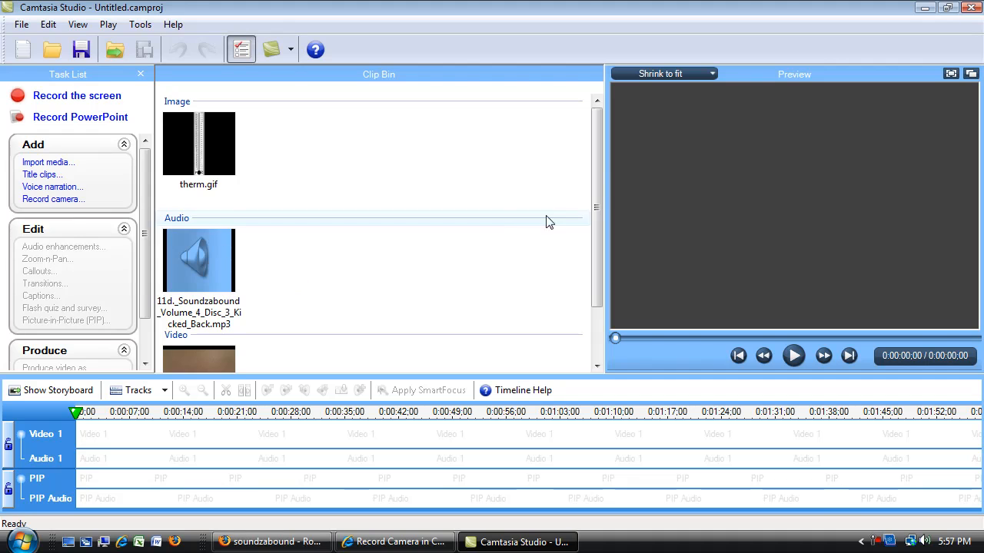
Step: Enlarge the timeline area by raising the divider between it and the Clip Bin
{"action": "left_click_drag", "start_coordinate": [596, 206], "coordinate": [593, 261]}
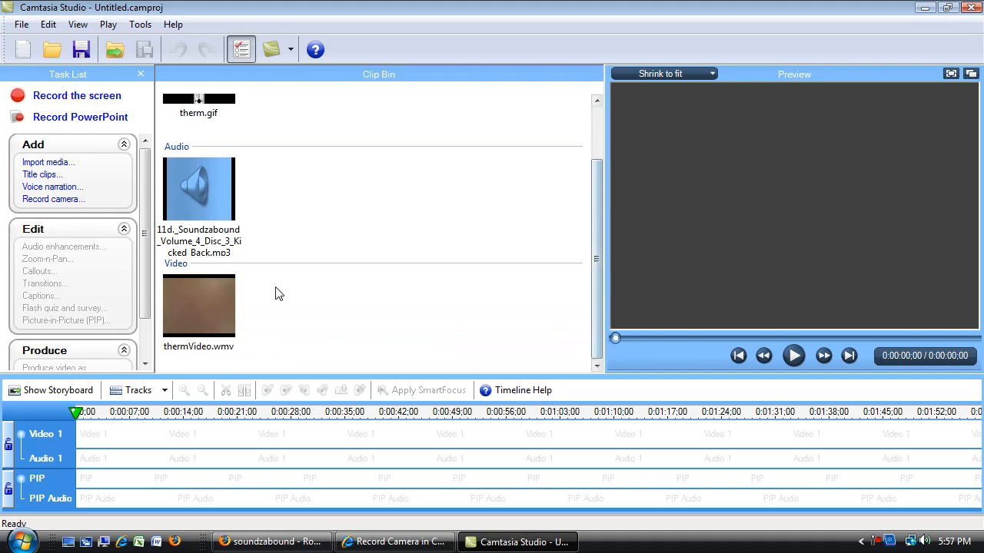
{"action": "mouse_move", "coordinate": [217, 291]}
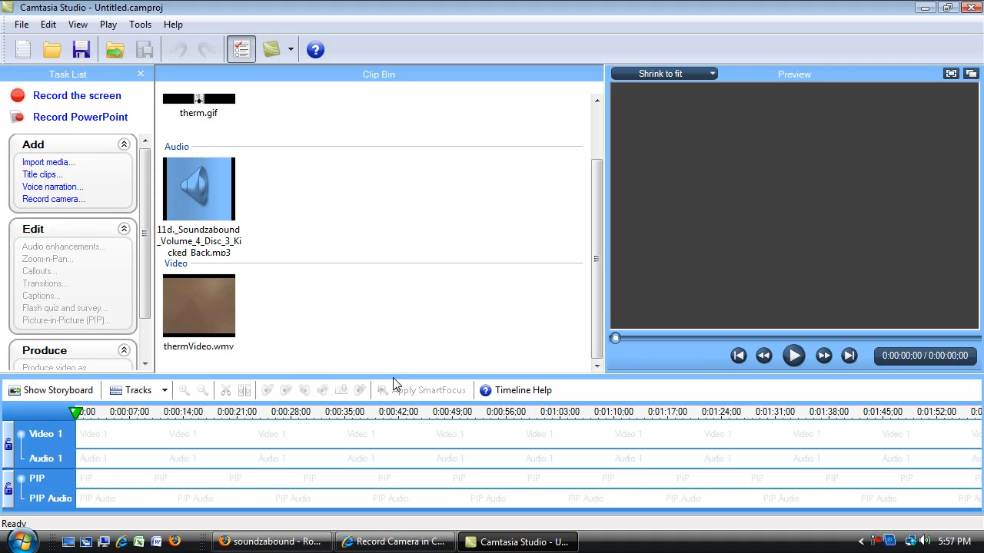
{"action": "left_click_drag", "start_coordinate": [393, 377], "coordinate": [407, 293]}
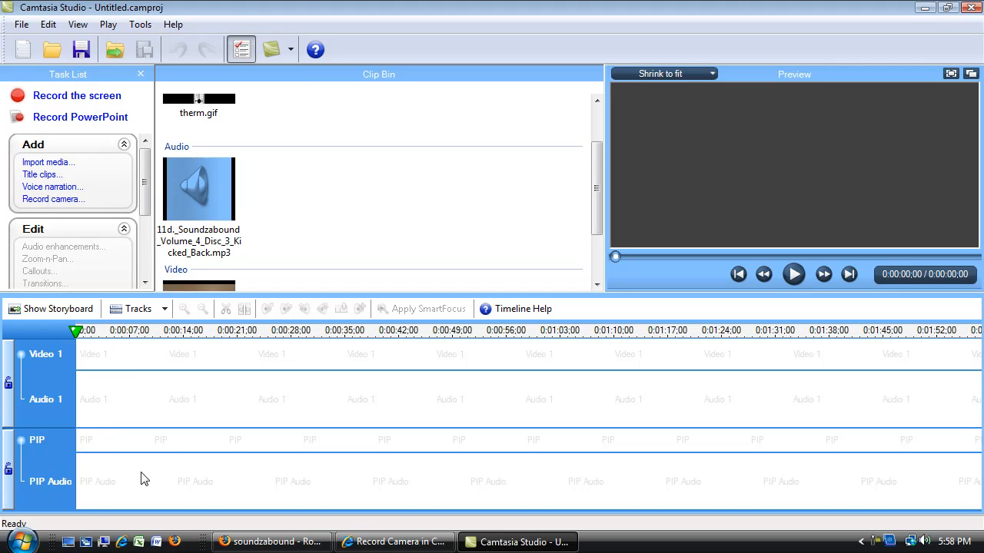
Step: Create a title clip whose first line reads the presenter's first name in possessive form followed by "Math Podcast"
{"action": "left_click", "coordinate": [43, 176]}
{"action": "left_click_drag", "start_coordinate": [207, 144], "coordinate": [44, 138]}
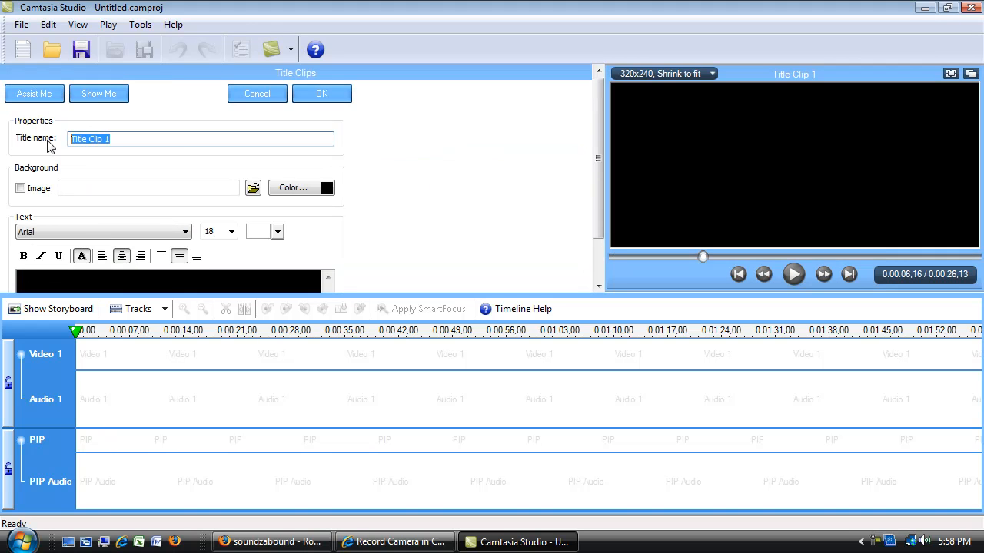
{"action": "left_click_drag", "start_coordinate": [595, 118], "coordinate": [596, 176]}
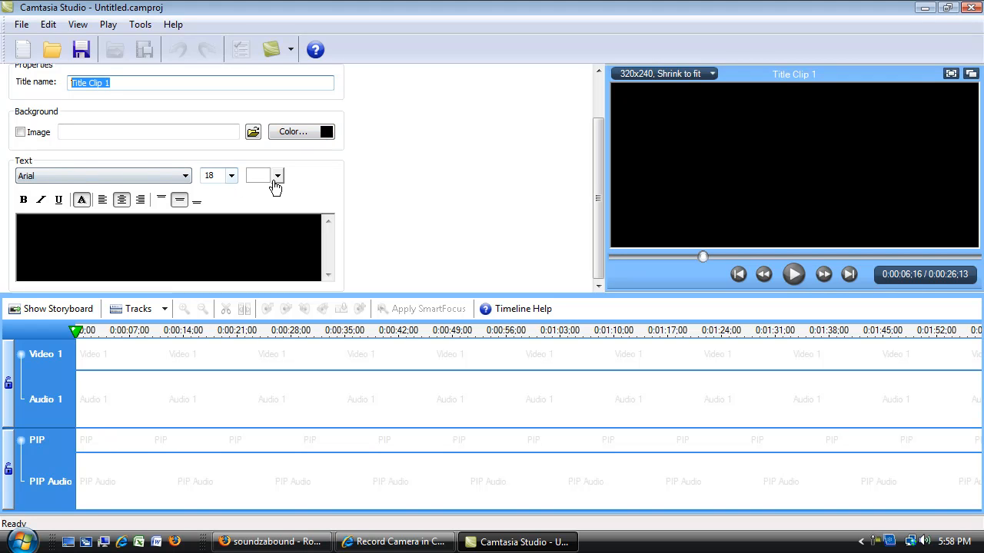
{"action": "left_click", "coordinate": [183, 245]}
{"action": "type", "text": "Tim's Podc"}
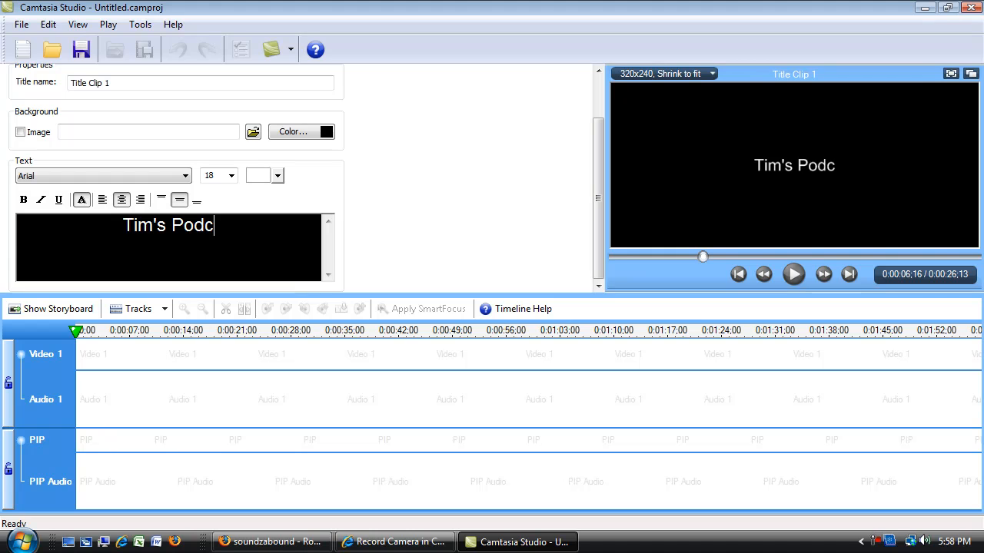
{"action": "key", "text": "BackSpace"}
{"action": "key", "text": "BackSpace"}
{"action": "key", "text": "BackSpace"}
{"action": "key", "text": "BackSpace"}
{"action": "type", "text": "M"}
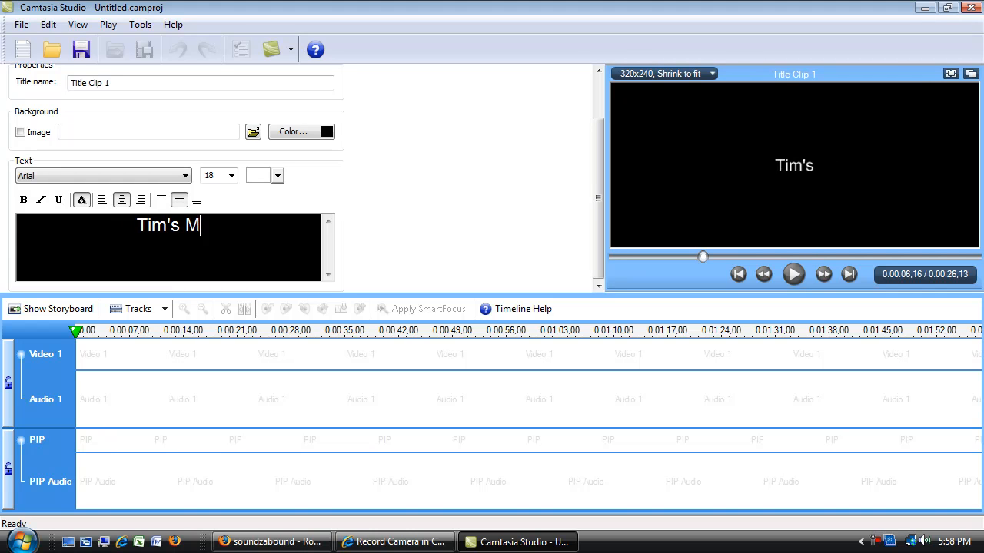
{"action": "type", "text": "ath Podcast"}
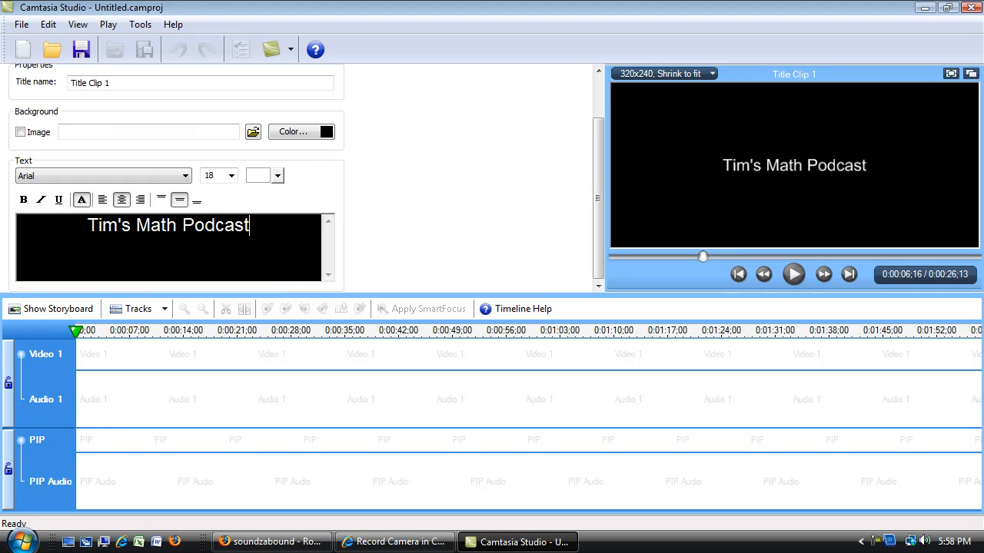
Step: Add a second line reading "Thermometers" to the title clip text
{"action": "key", "text": "Return"}
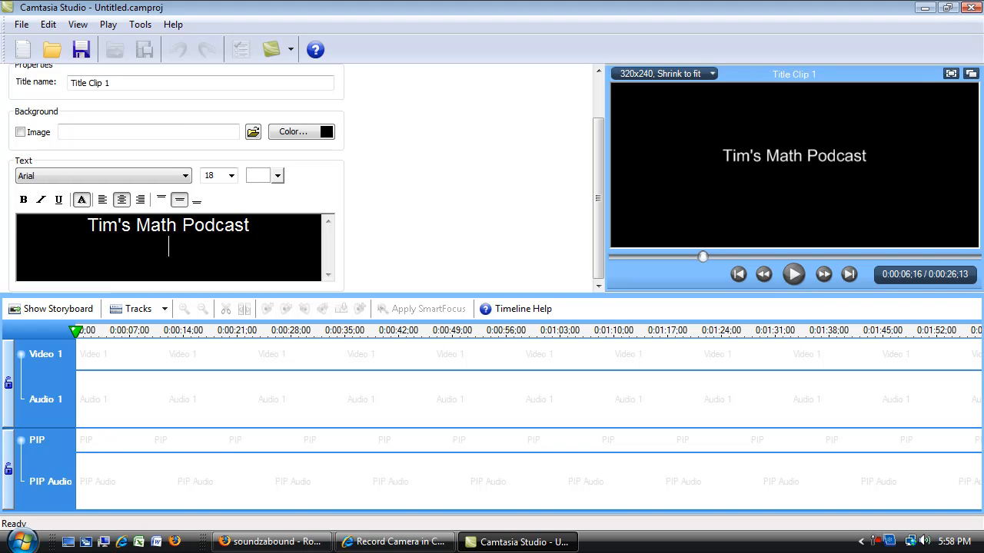
{"action": "type", "text": "Thermo"}
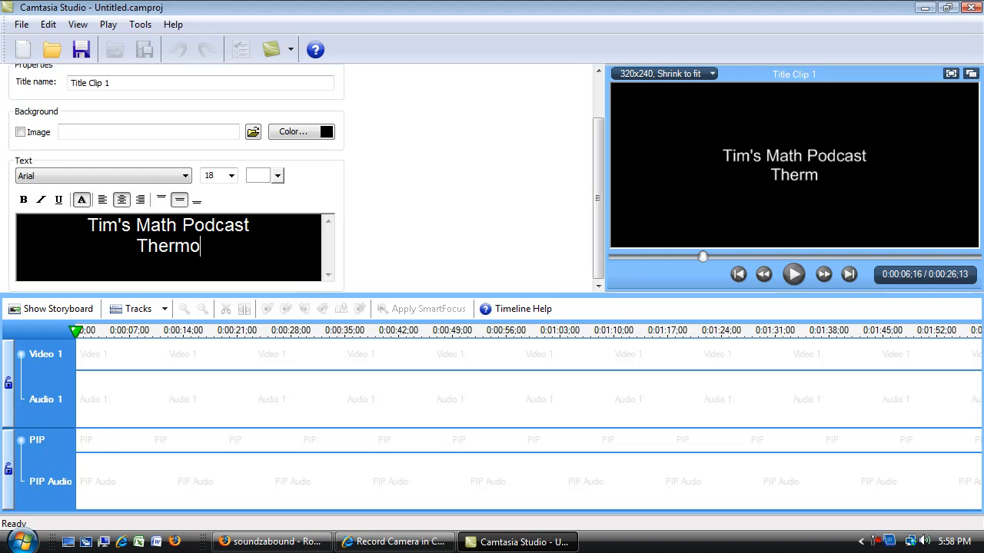
{"action": "type", "text": "nmeters"}
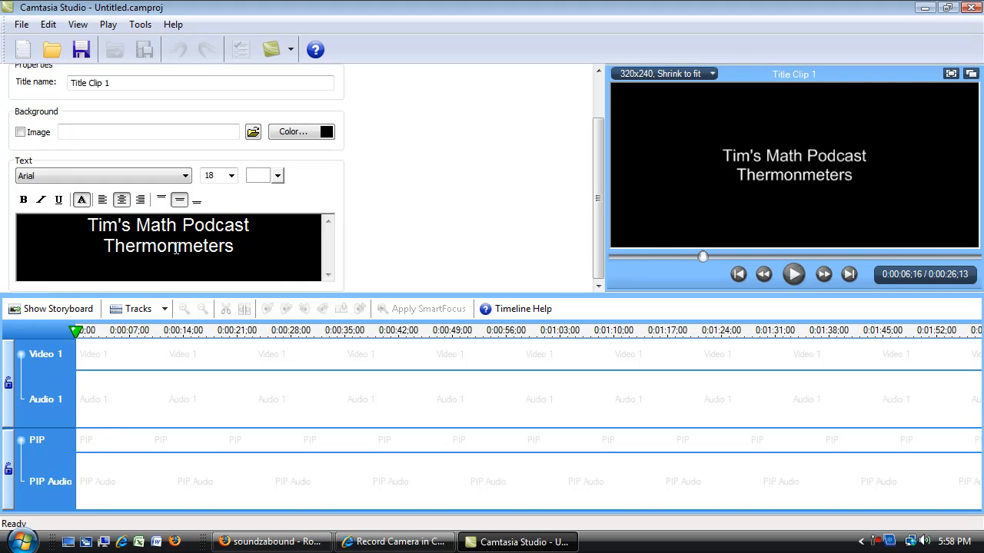
{"action": "key", "text": "BackSpace"}
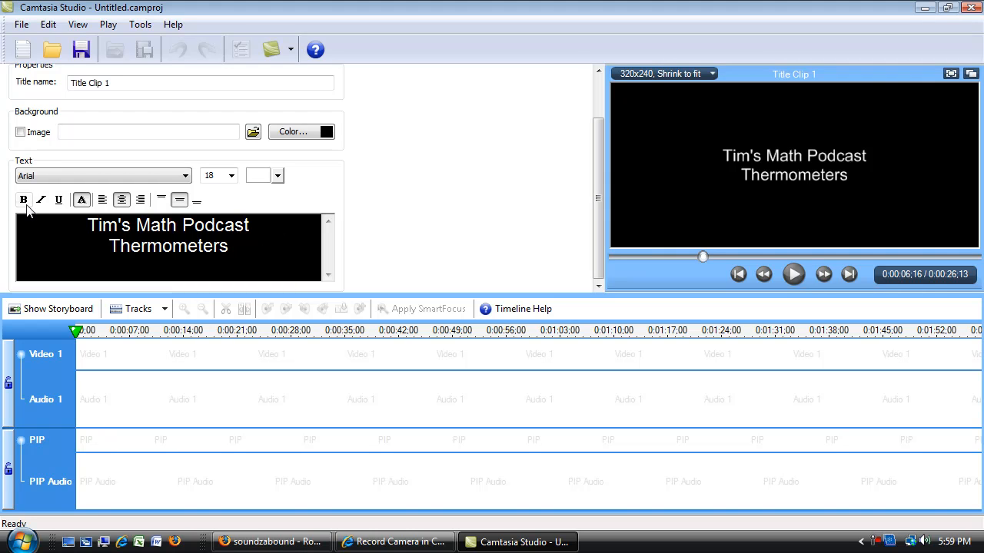
Step: Make both lines of the title text bold and set their font size to 24
{"action": "key", "text": "shift+Left"}
{"action": "key", "text": "shift+Left"}
{"action": "left_click_drag", "start_coordinate": [215, 247], "coordinate": [85, 229]}
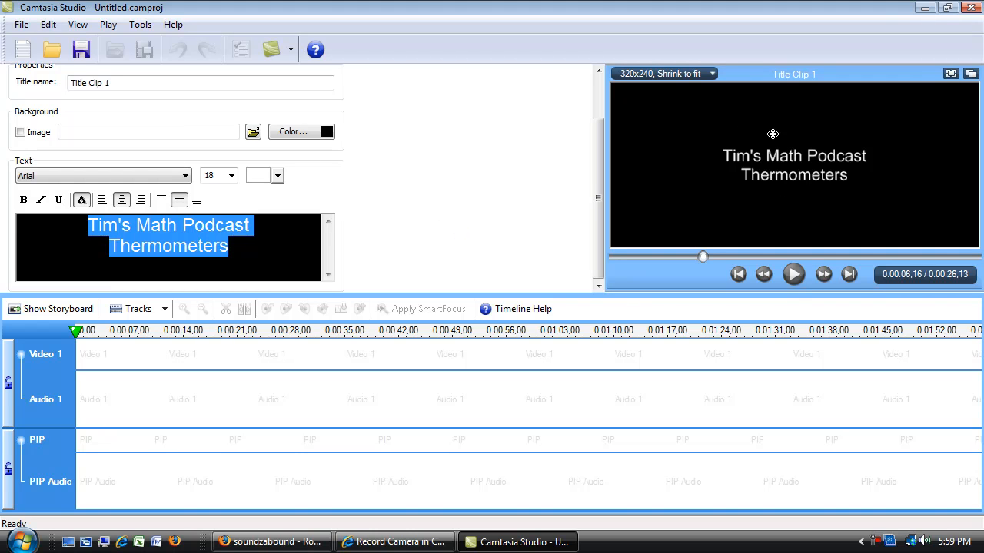
{"action": "left_click", "coordinate": [248, 256]}
{"action": "left_click_drag", "start_coordinate": [245, 253], "coordinate": [84, 229]}
{"action": "left_click", "coordinate": [24, 201]}
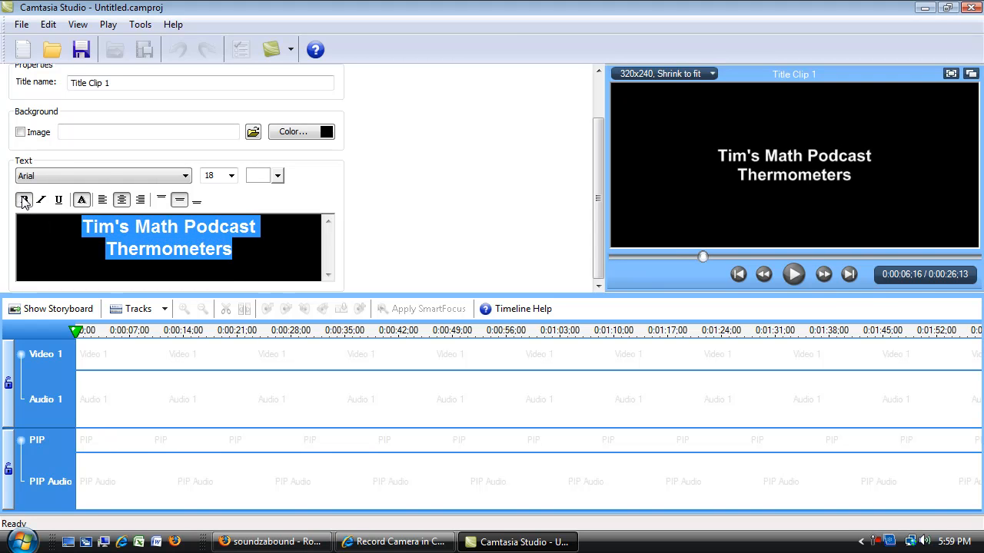
{"action": "left_click", "coordinate": [230, 176]}
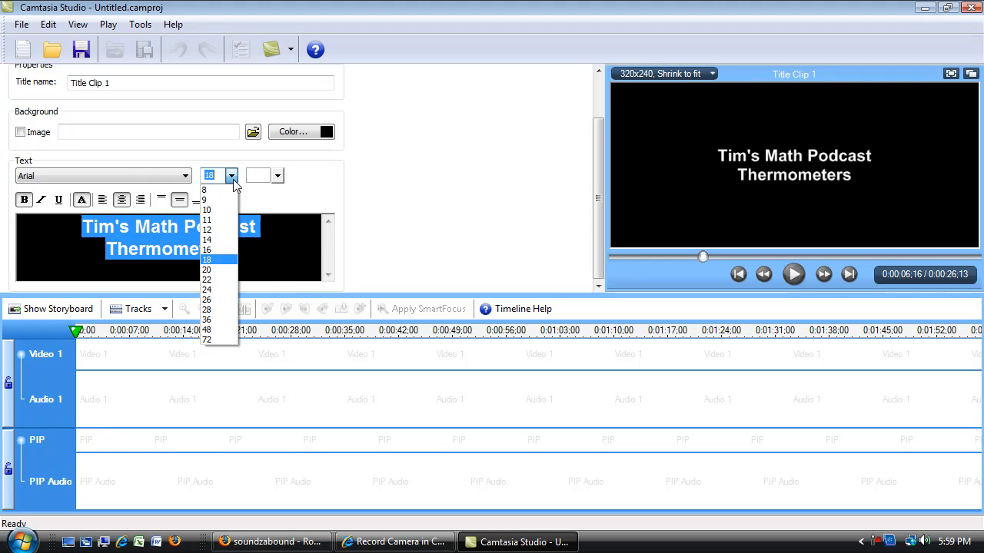
{"action": "left_click", "coordinate": [226, 289]}
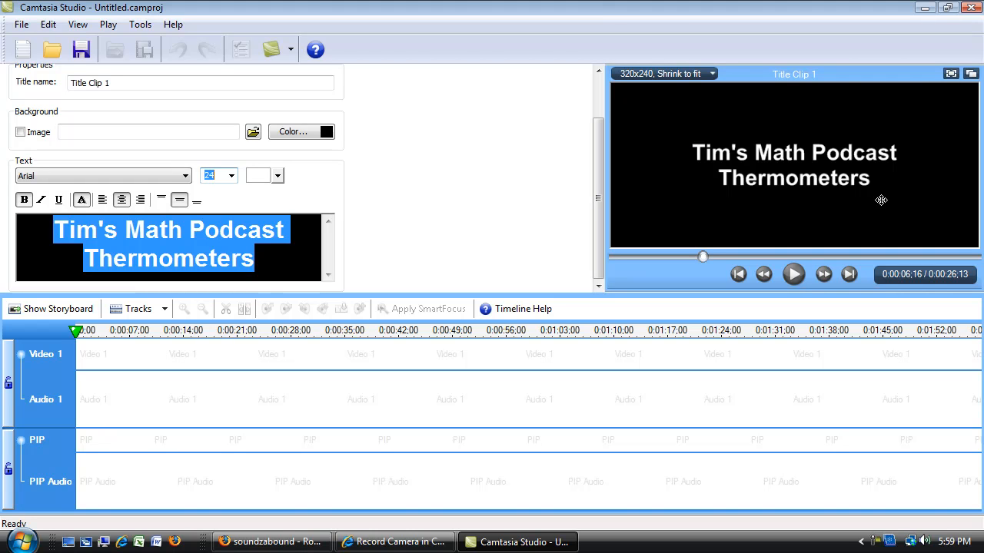
Step: Try font sizes 28 and 26 on the title text and return it to 24
{"action": "left_click", "coordinate": [231, 175]}
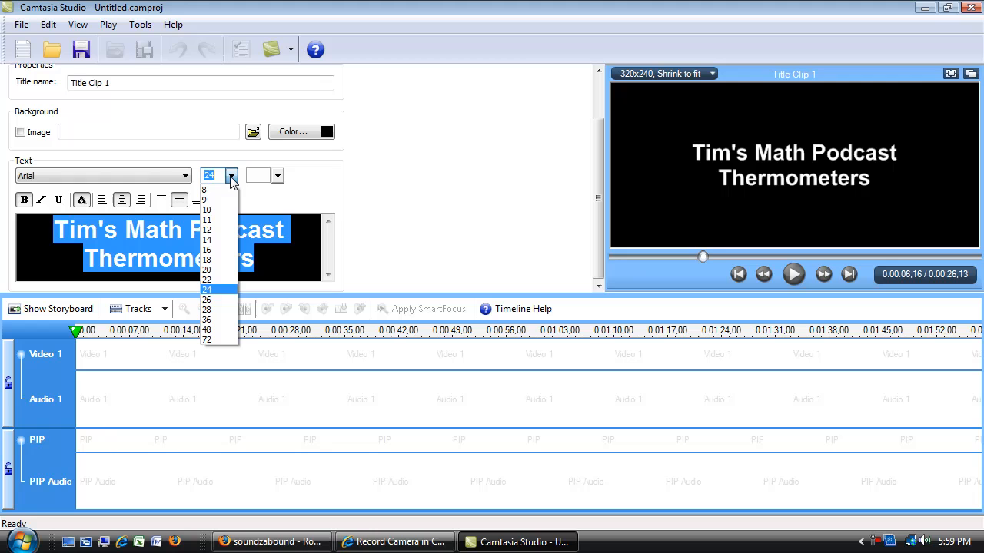
{"action": "left_click", "coordinate": [222, 310]}
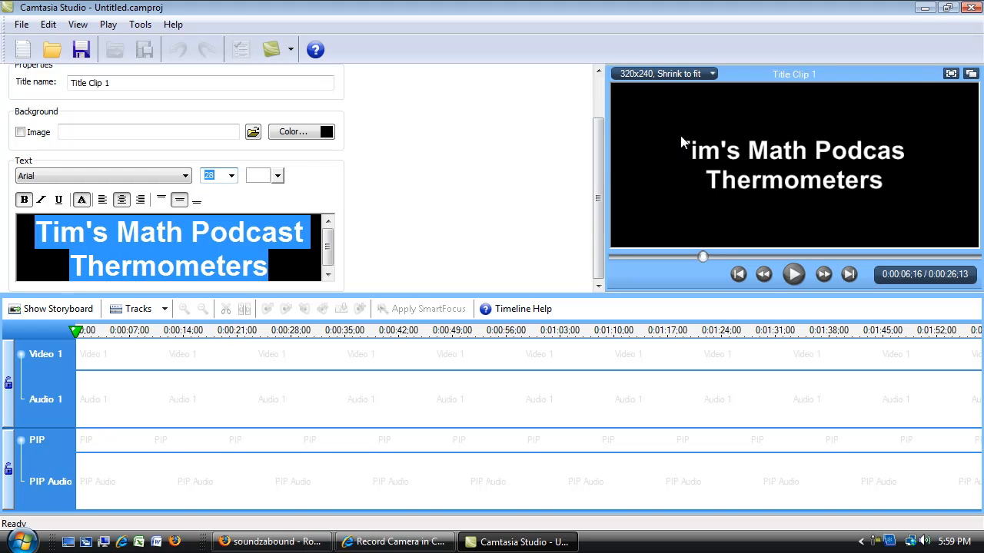
{"action": "left_click", "coordinate": [231, 175]}
{"action": "left_click", "coordinate": [228, 309]}
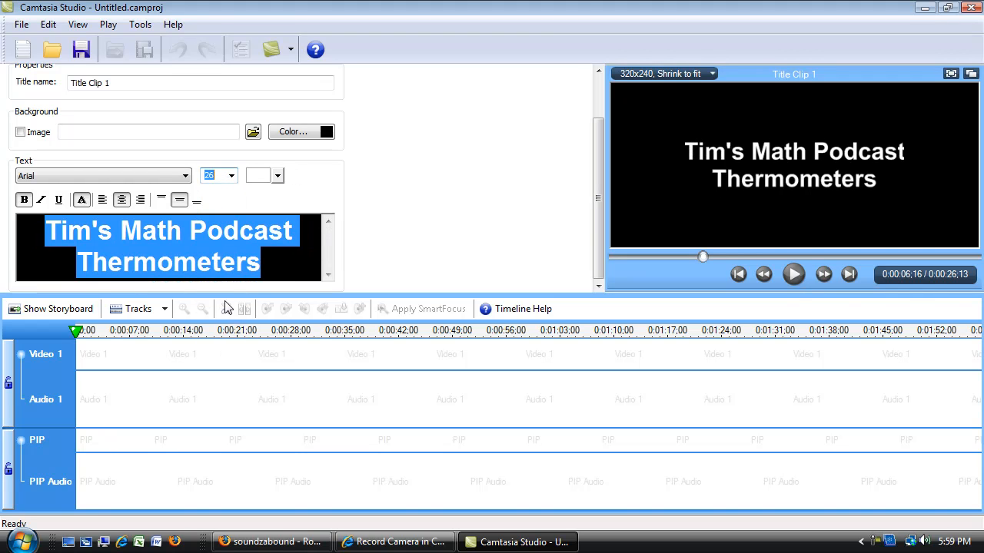
{"action": "left_click", "coordinate": [231, 175]}
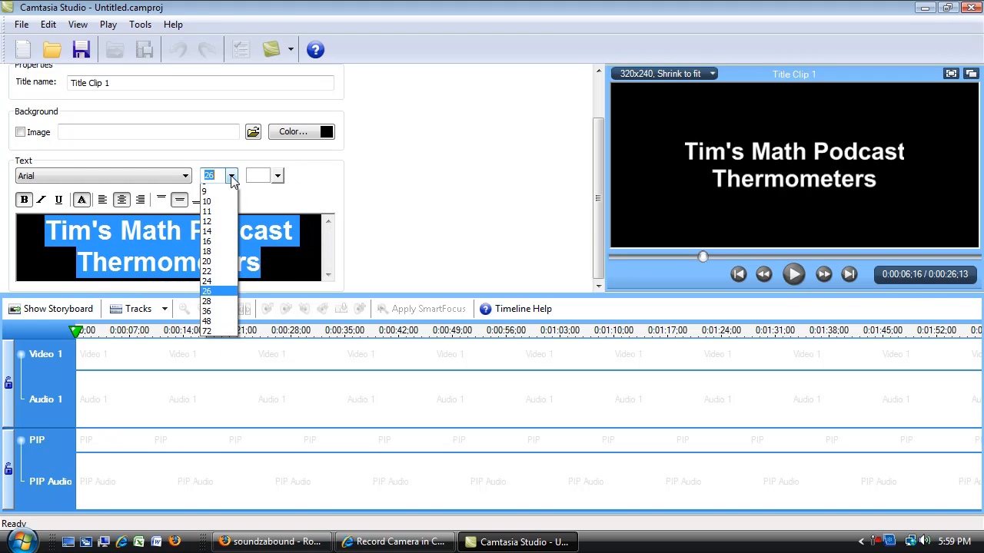
{"action": "left_click", "coordinate": [232, 289]}
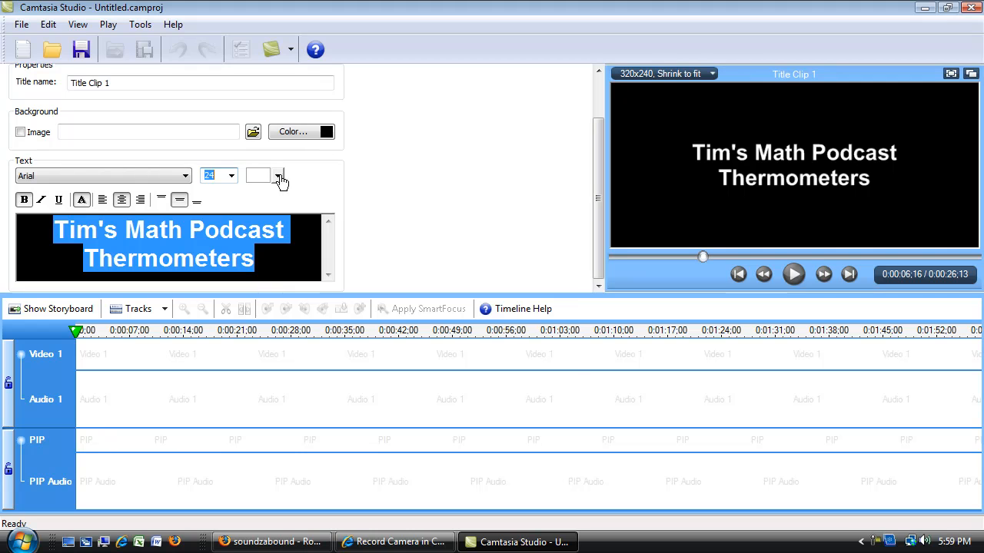
Step: Review the background and text colour choices for the title clip
{"action": "left_click", "coordinate": [324, 132]}
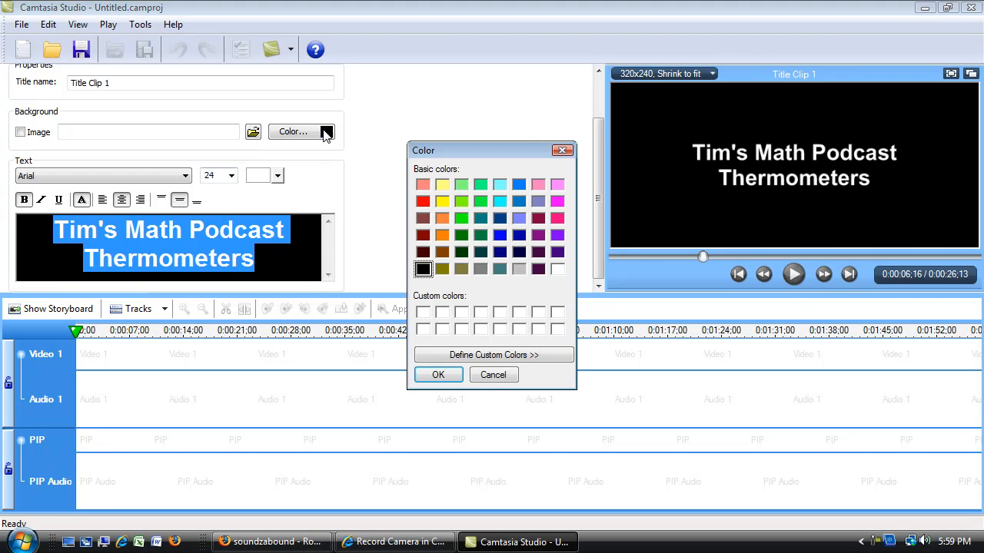
{"action": "left_click", "coordinate": [438, 374]}
{"action": "left_click", "coordinate": [278, 176]}
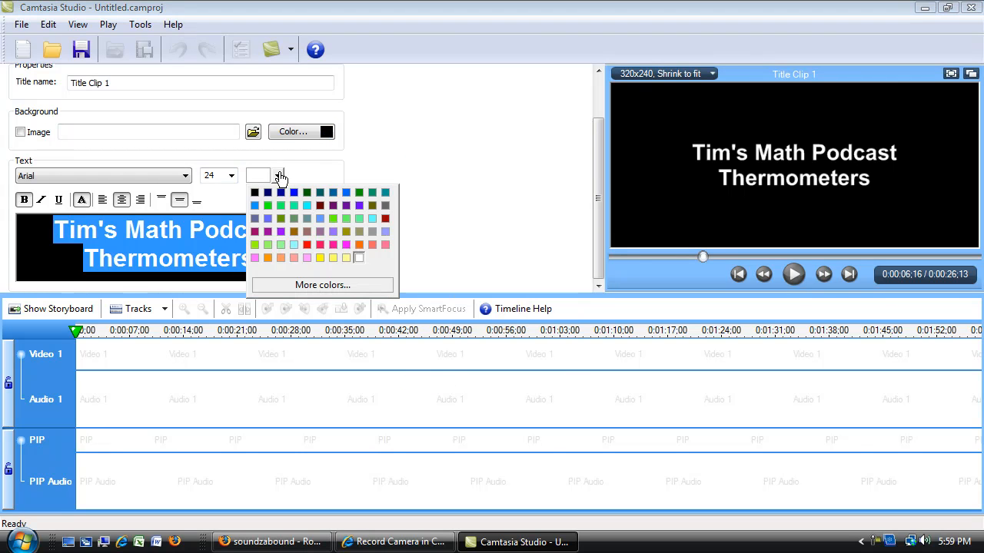
{"action": "left_click", "coordinate": [459, 238]}
Step: Finish the title clip so that it is stored in the Clip Bin
{"action": "scroll", "coordinate": [498, 208], "scroll_direction": "up", "scroll_amount": 1}
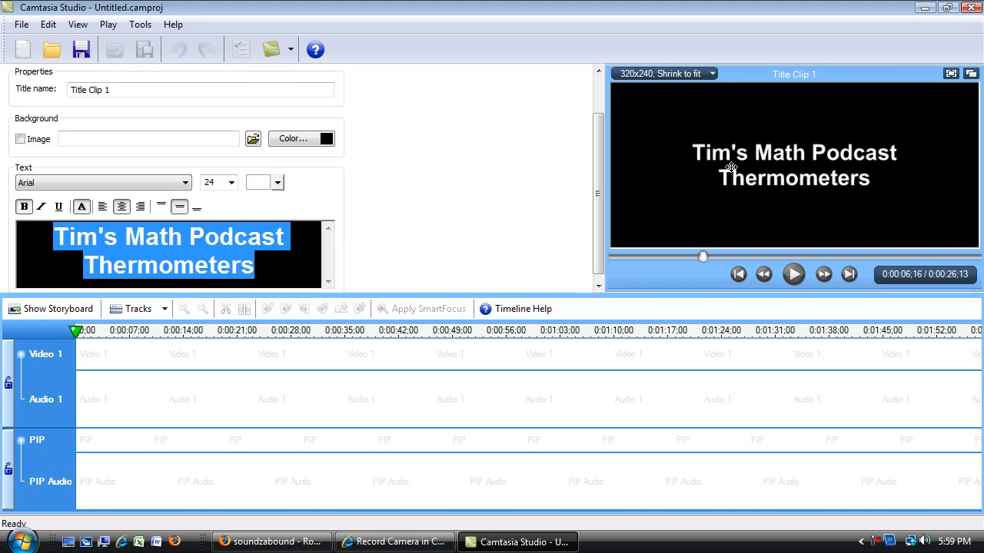
{"action": "left_click_drag", "start_coordinate": [600, 147], "coordinate": [592, 104]}
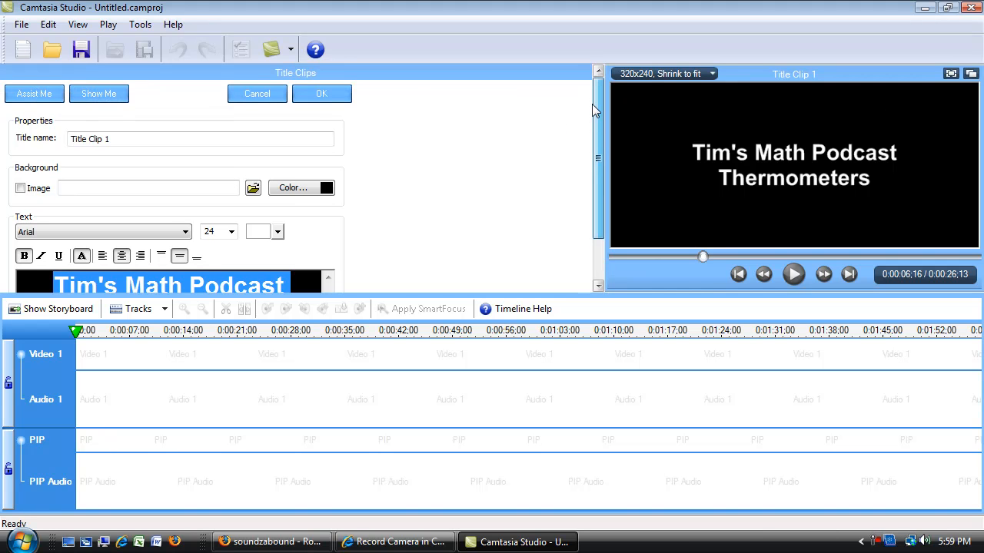
{"action": "left_click", "coordinate": [321, 95]}
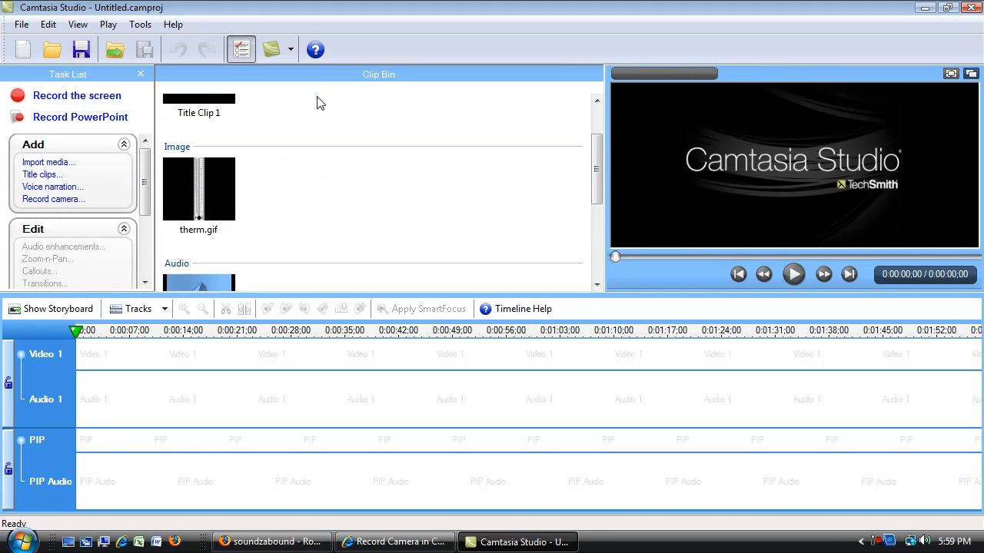
Step: Place the title clip at the start of the Video 1 track and accept custom editing dimensions of 320 by 240
{"action": "left_click_drag", "start_coordinate": [597, 165], "coordinate": [597, 125]}
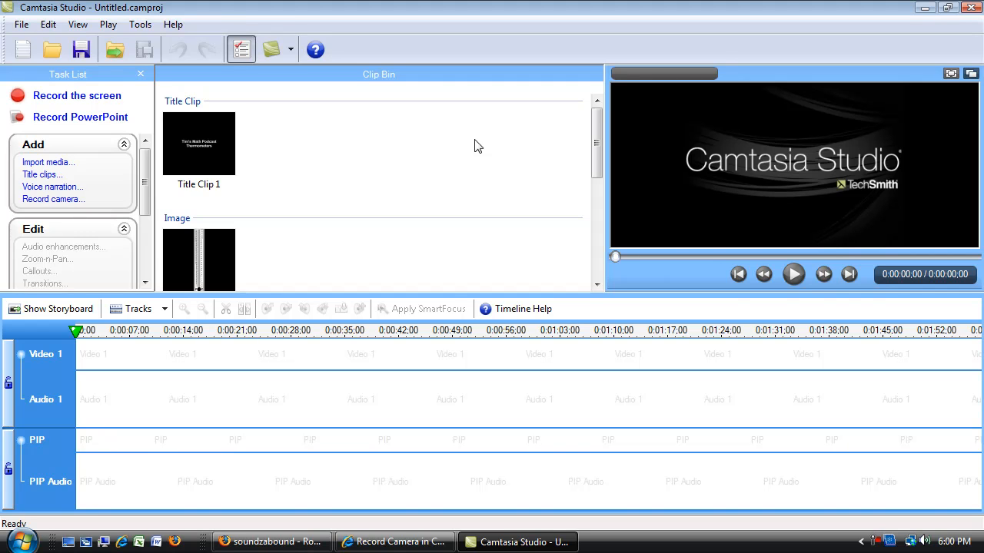
{"action": "left_click", "coordinate": [208, 140]}
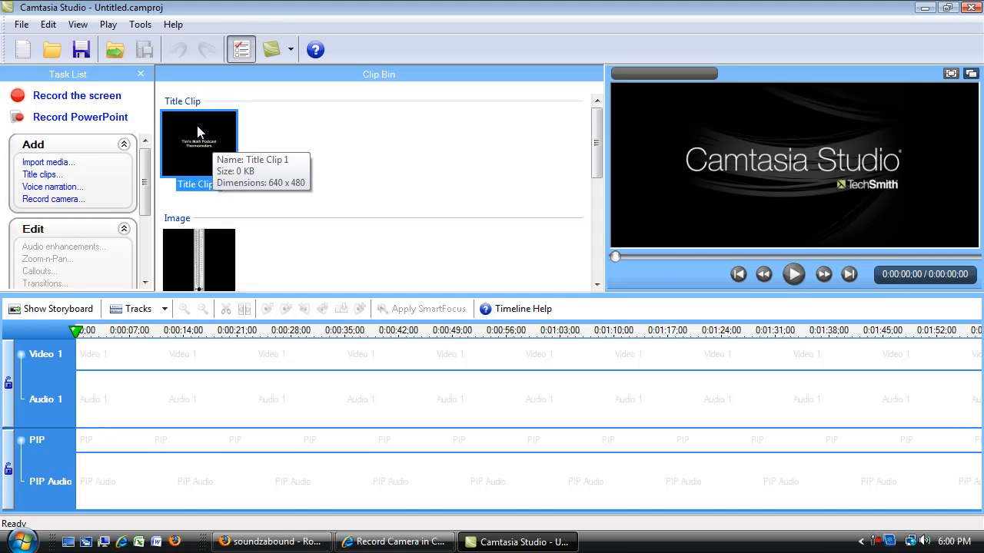
{"action": "left_click_drag", "start_coordinate": [194, 139], "coordinate": [117, 363]}
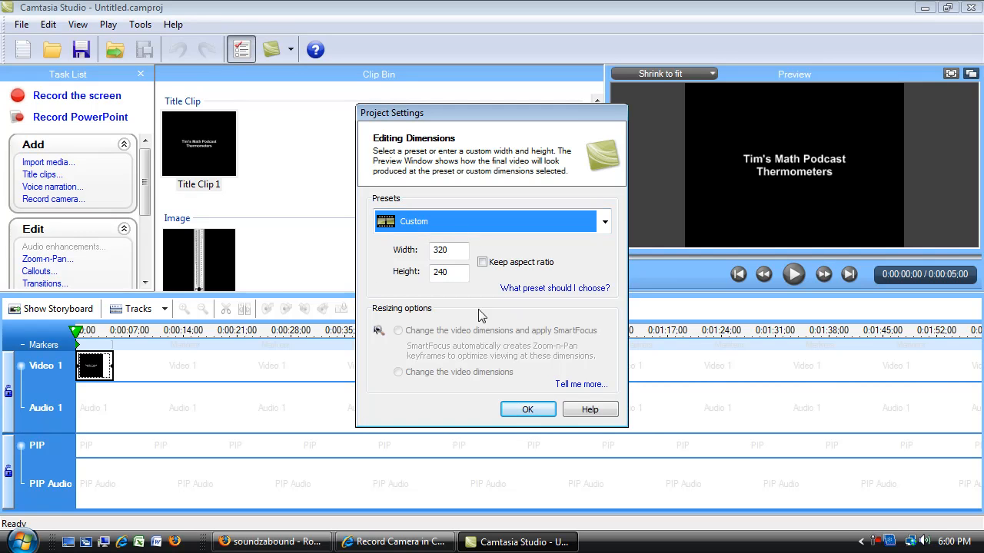
{"action": "left_click", "coordinate": [532, 411]}
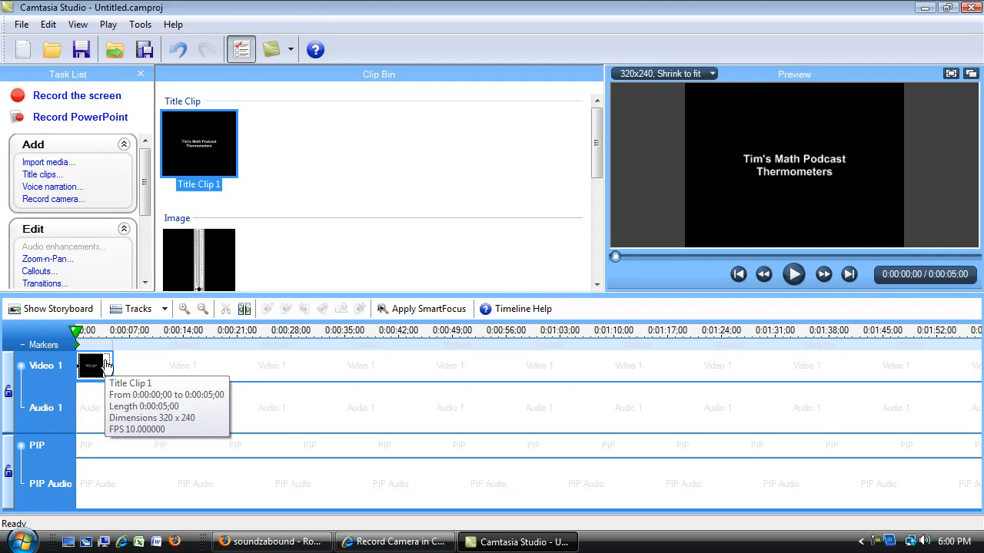
{"action": "left_click", "coordinate": [106, 366]}
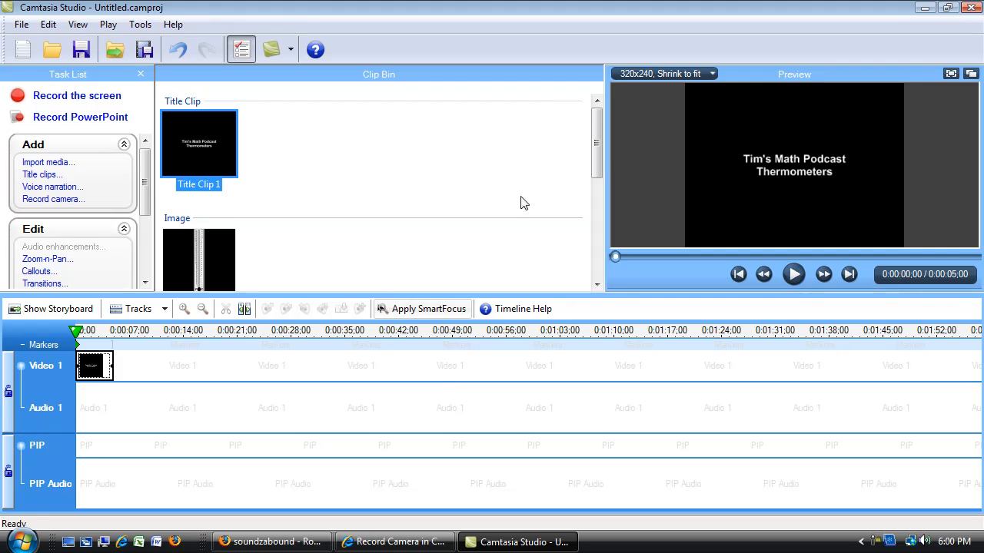
Step: Place therm.gif directly after the title clip on Video 1 and extend its end to about 0:01:46
{"action": "left_click", "coordinate": [599, 289]}
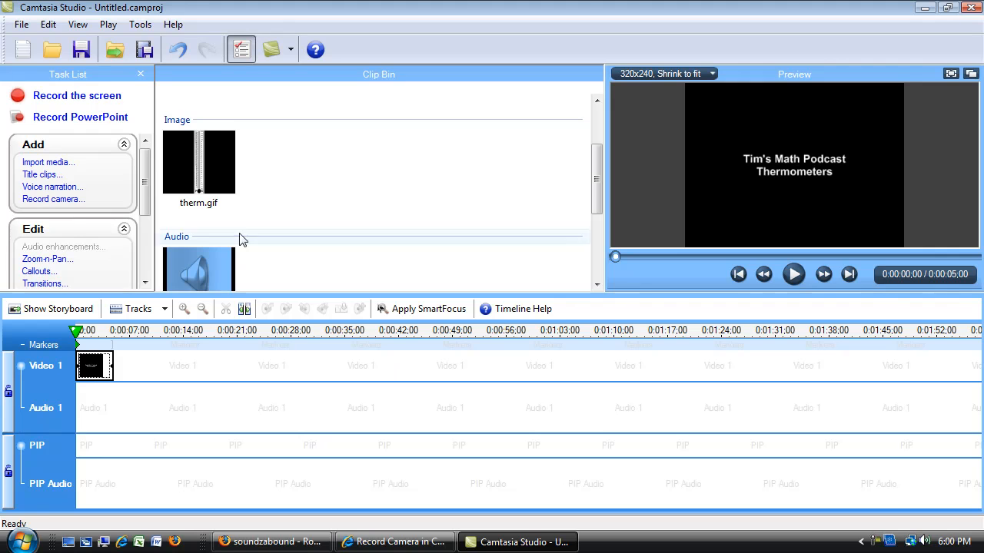
{"action": "left_click", "coordinate": [206, 173]}
{"action": "left_click_drag", "start_coordinate": [205, 173], "coordinate": [187, 383]}
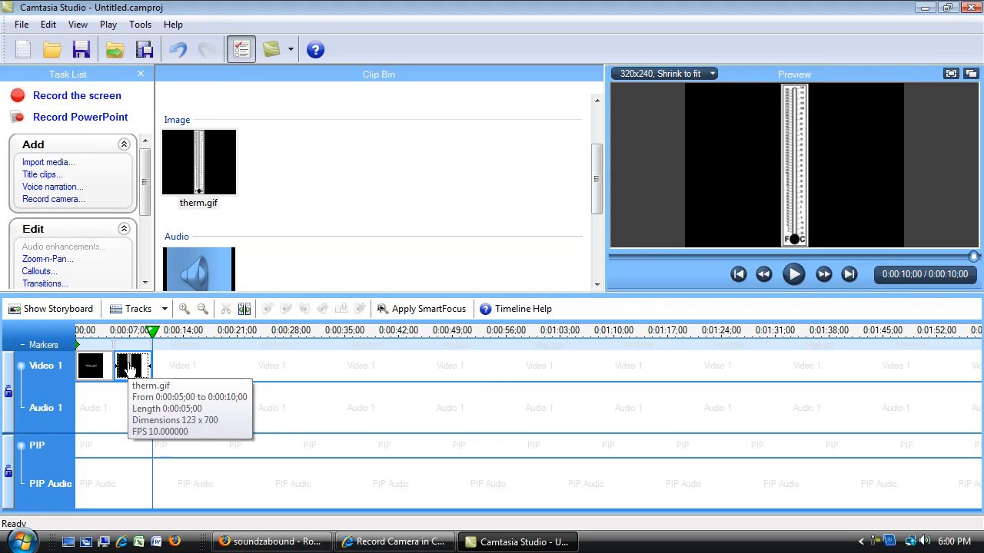
{"action": "left_click", "coordinate": [150, 371]}
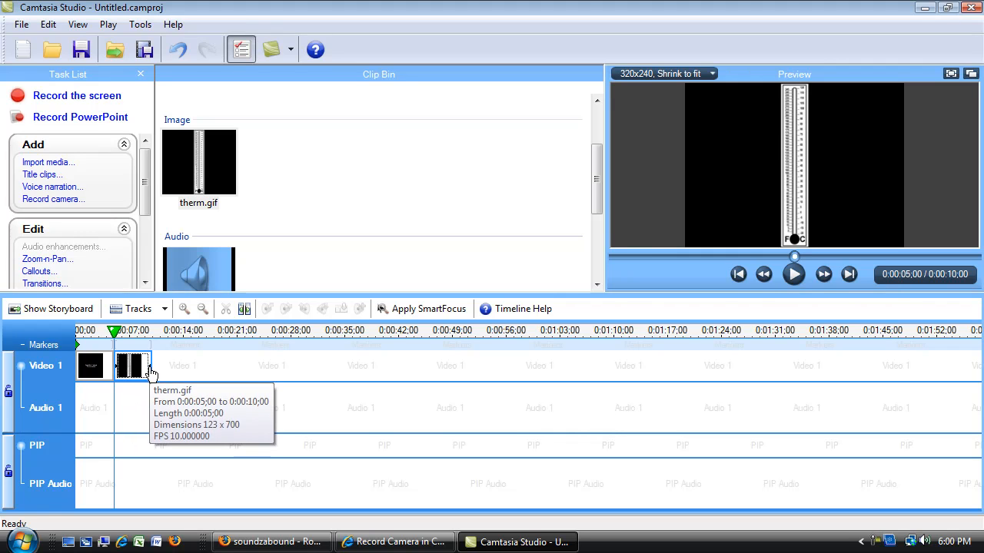
{"action": "left_click_drag", "start_coordinate": [151, 371], "coordinate": [891, 360]}
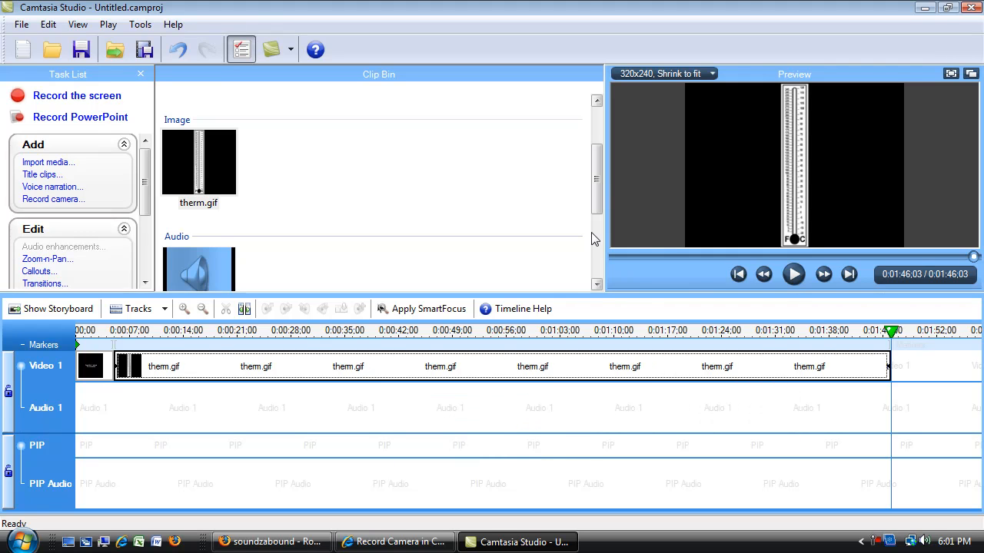
Step: Set up voice narration from the start of therm.gif on Audio 1, with the recording duration until the end of the clip
{"action": "left_click_drag", "start_coordinate": [596, 170], "coordinate": [602, 247]}
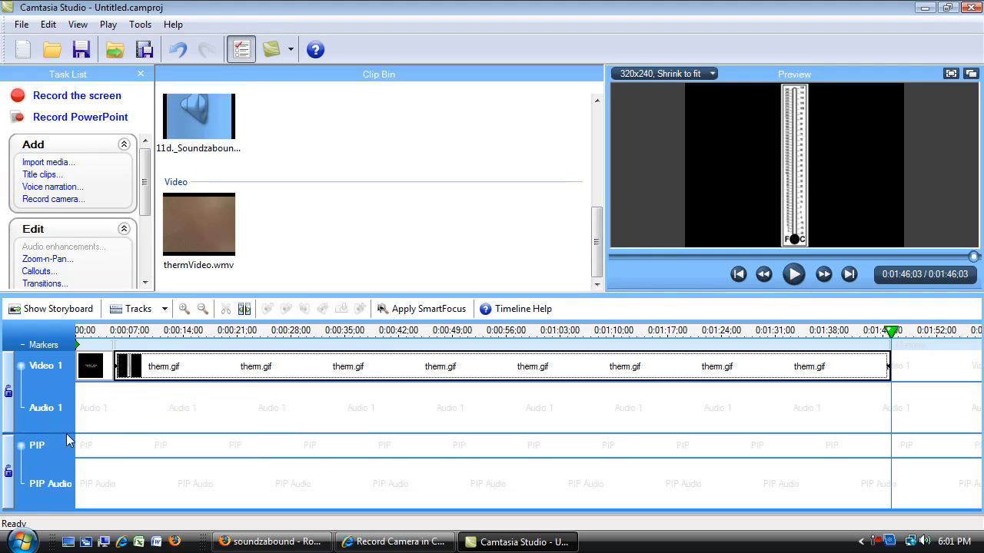
{"action": "left_click", "coordinate": [204, 376]}
{"action": "left_click", "coordinate": [340, 369]}
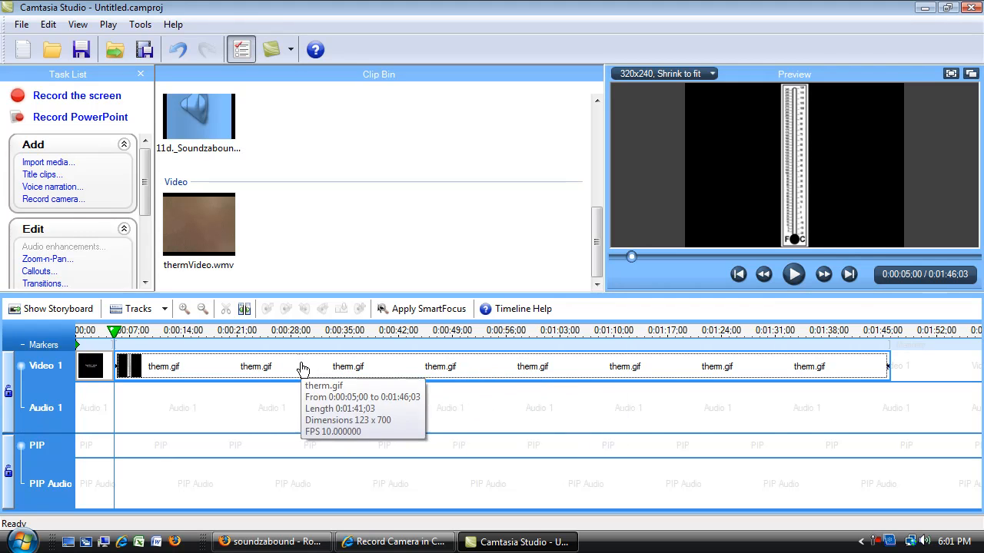
{"action": "left_click", "coordinate": [228, 373]}
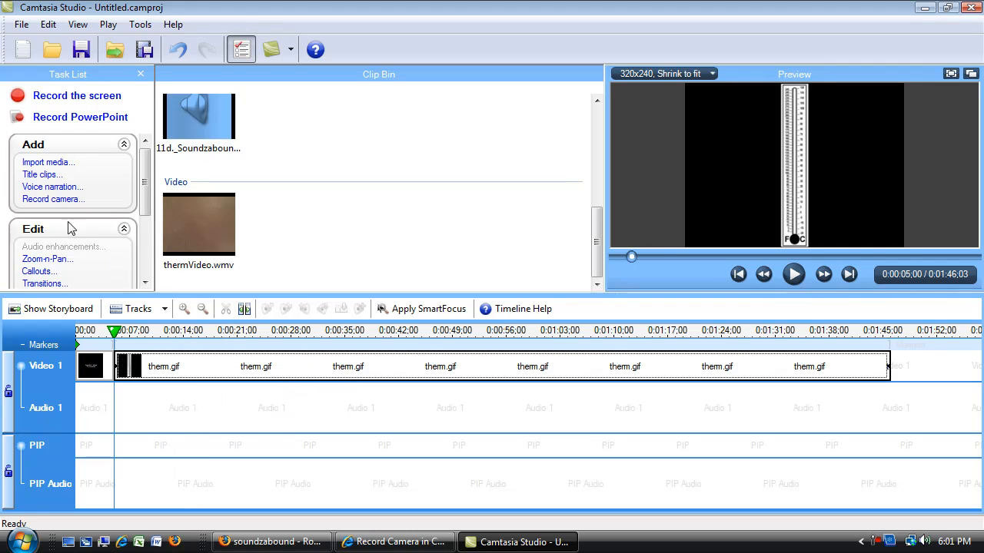
{"action": "left_click", "coordinate": [64, 190]}
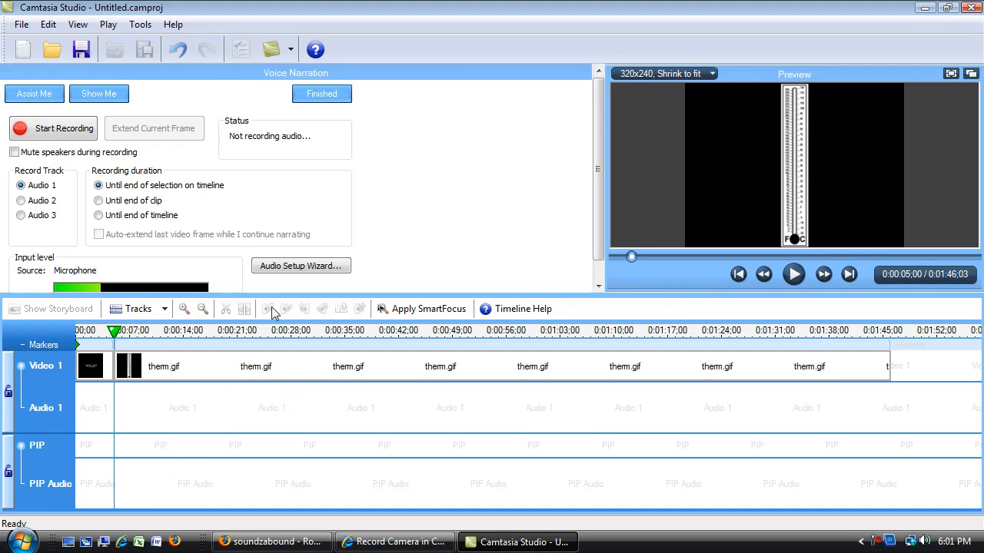
{"action": "left_click_drag", "start_coordinate": [281, 294], "coordinate": [279, 415]}
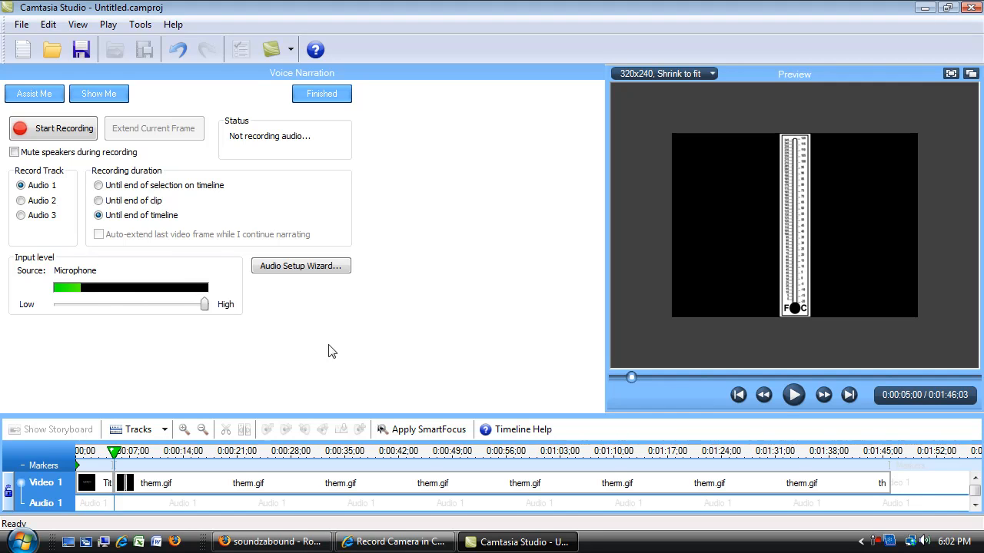
{"action": "left_click", "coordinate": [99, 201]}
{"action": "left_click_drag", "start_coordinate": [492, 414], "coordinate": [483, 326]}
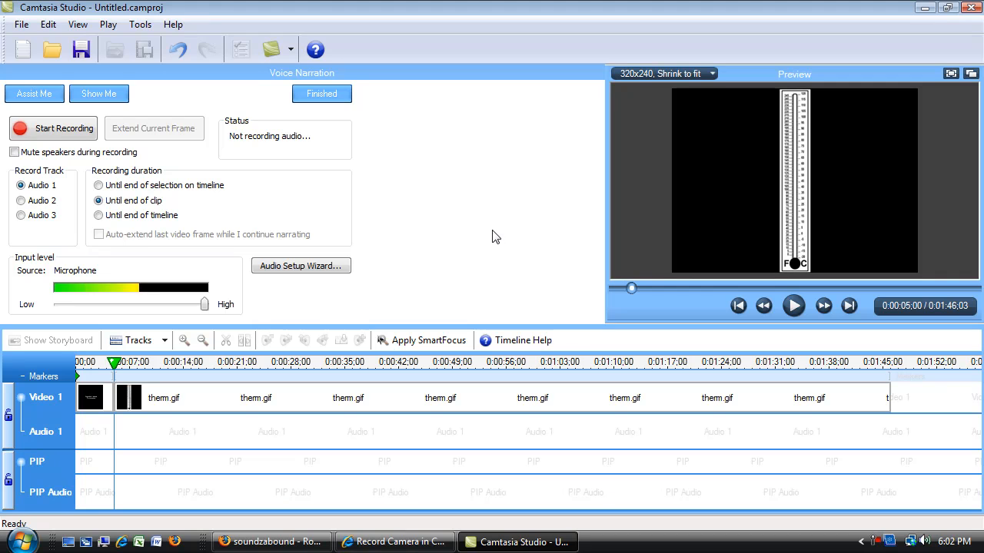
{"action": "left_click", "coordinate": [58, 134]}
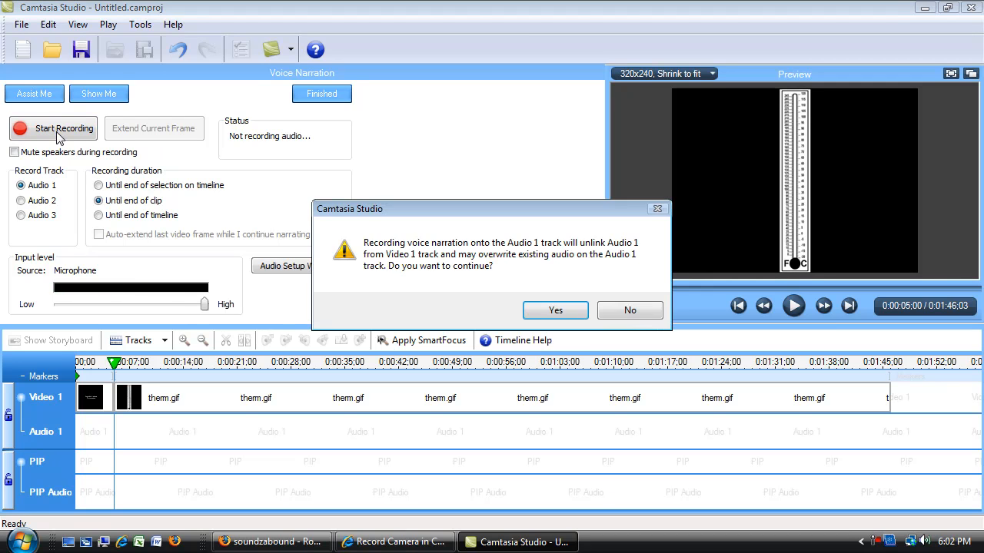
{"action": "left_click", "coordinate": [554, 311]}
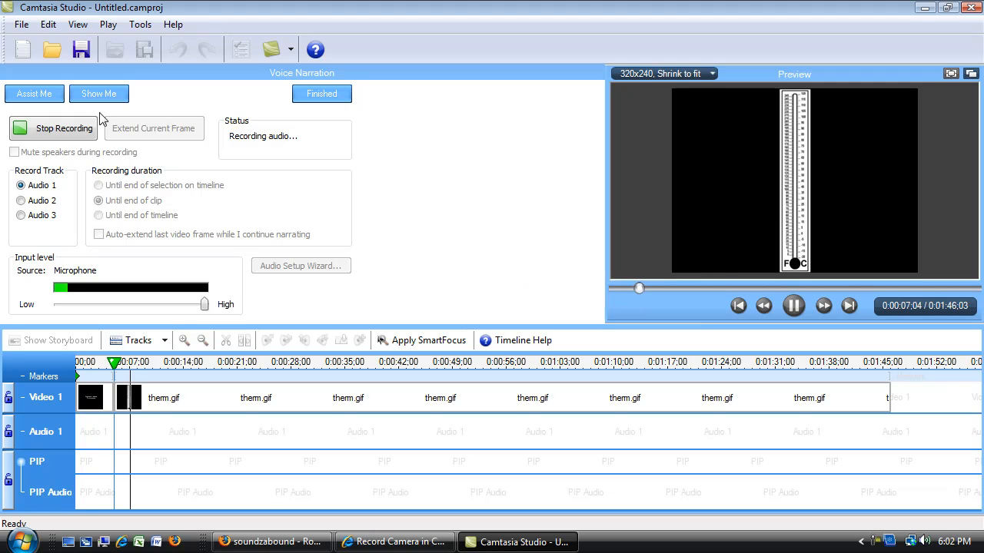
{"action": "left_click", "coordinate": [65, 128]}
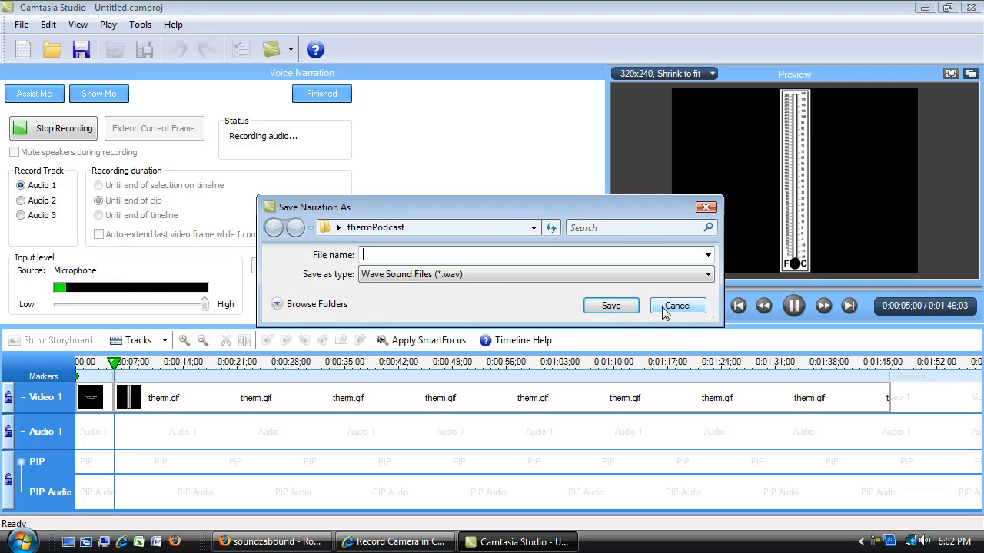
{"action": "left_click", "coordinate": [665, 307]}
{"action": "left_click", "coordinate": [526, 306]}
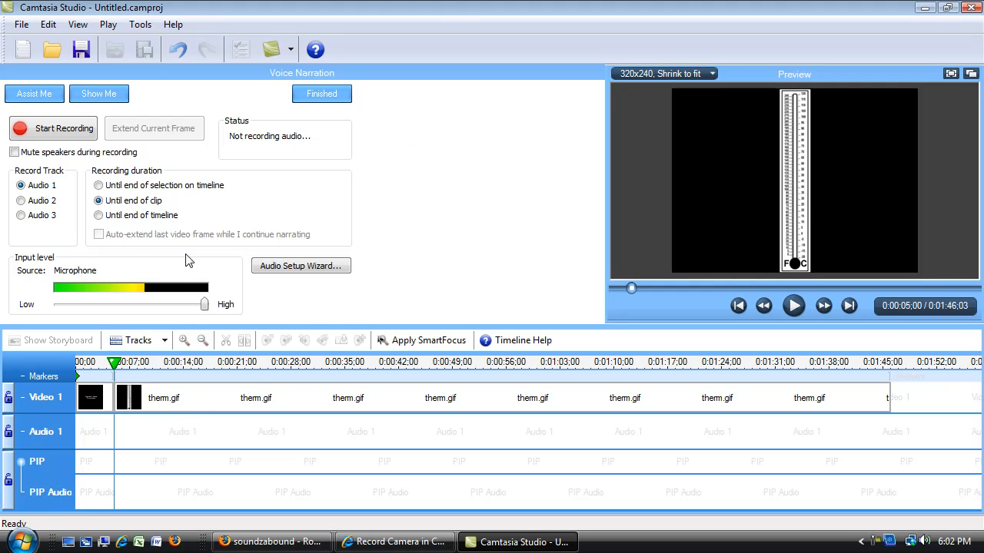
Step: Record about 41 seconds of voice narration on Audio 2 and save it as themvoiceOcer in the thermPodcast folder as a wave file
{"action": "left_click", "coordinate": [21, 200]}
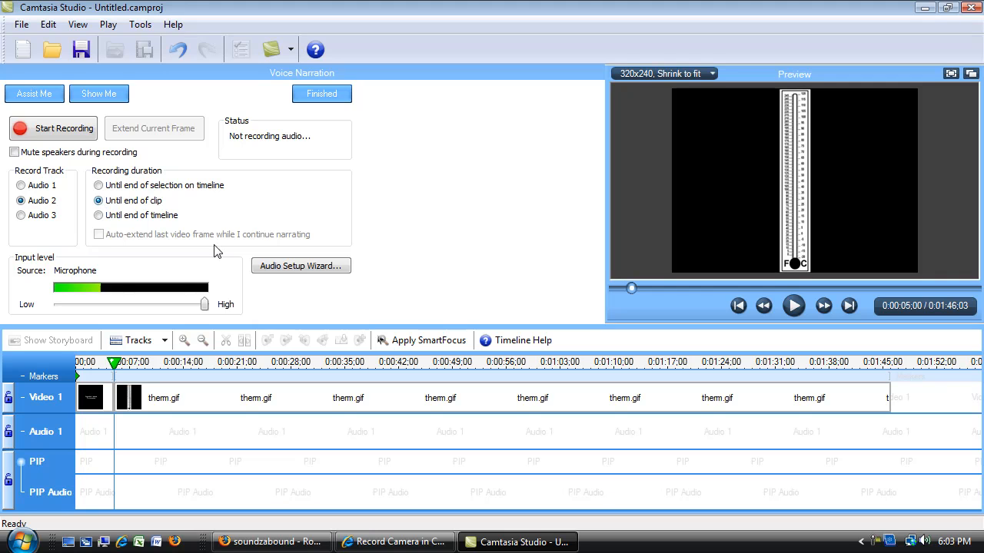
{"action": "left_click", "coordinate": [76, 134]}
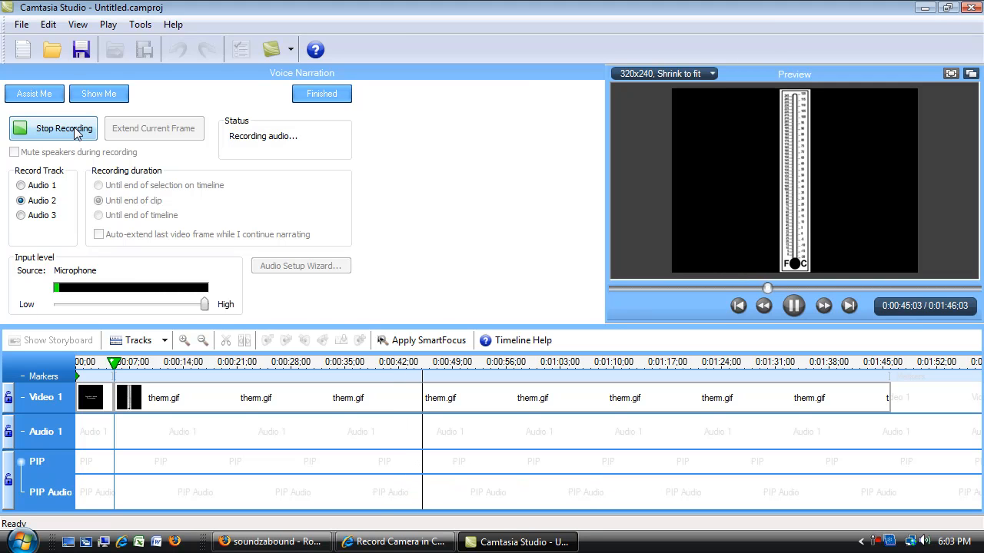
{"action": "left_click", "coordinate": [76, 130]}
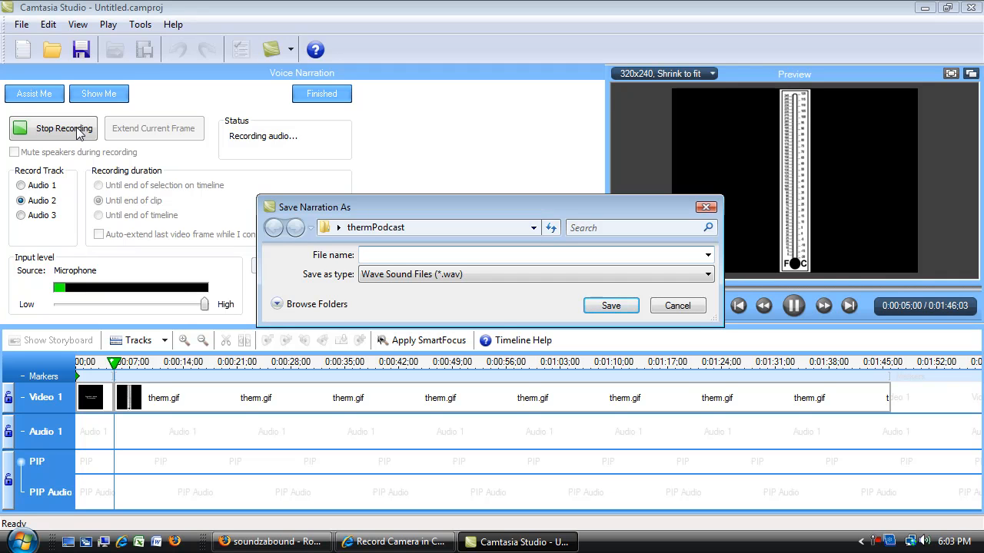
{"action": "type", "text": "them"}
{"action": "type", "text": "voiceOcer"}
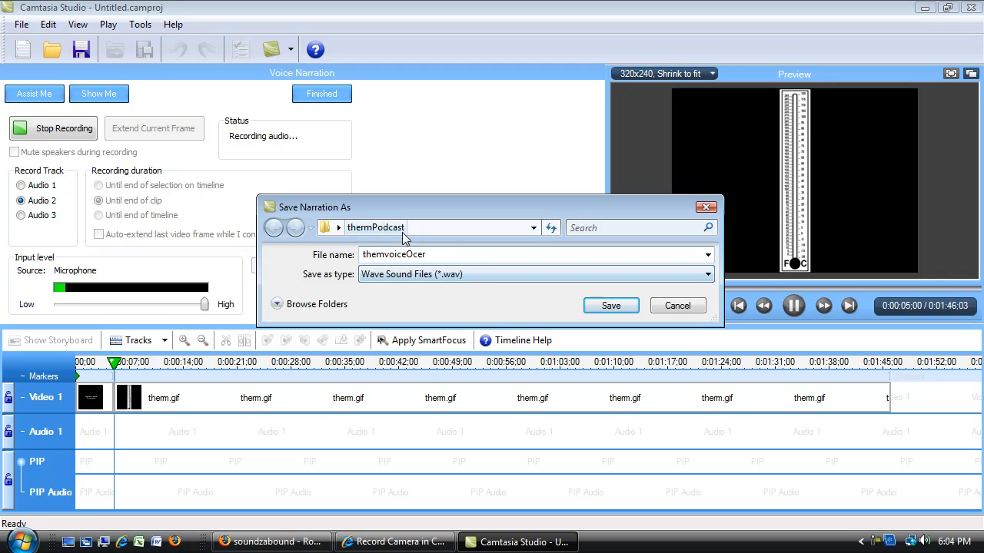
{"action": "left_click", "coordinate": [602, 308]}
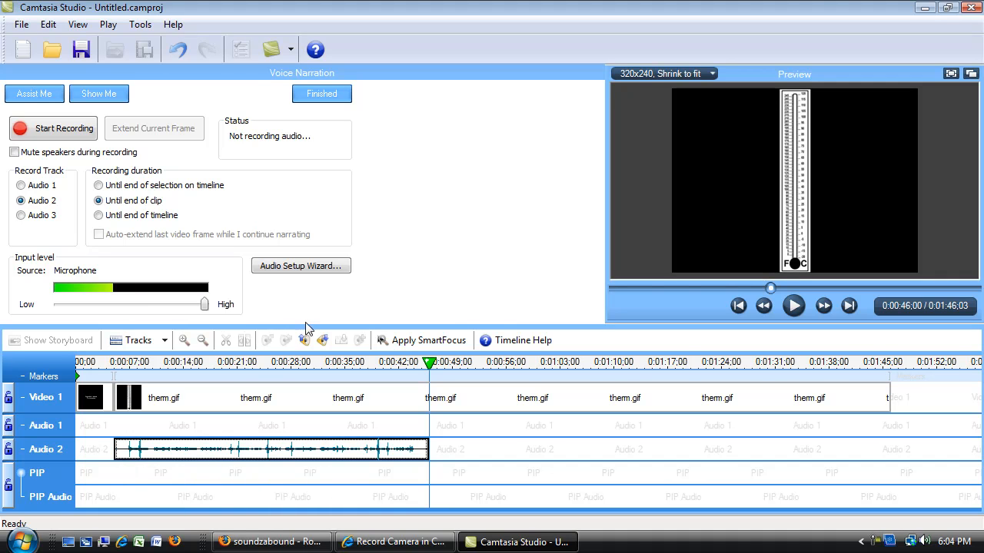
Step: Try a later start for the narration clip on Audio 2 and move it back to the start of therm.gif
{"action": "left_click_drag", "start_coordinate": [312, 324], "coordinate": [321, 231]}
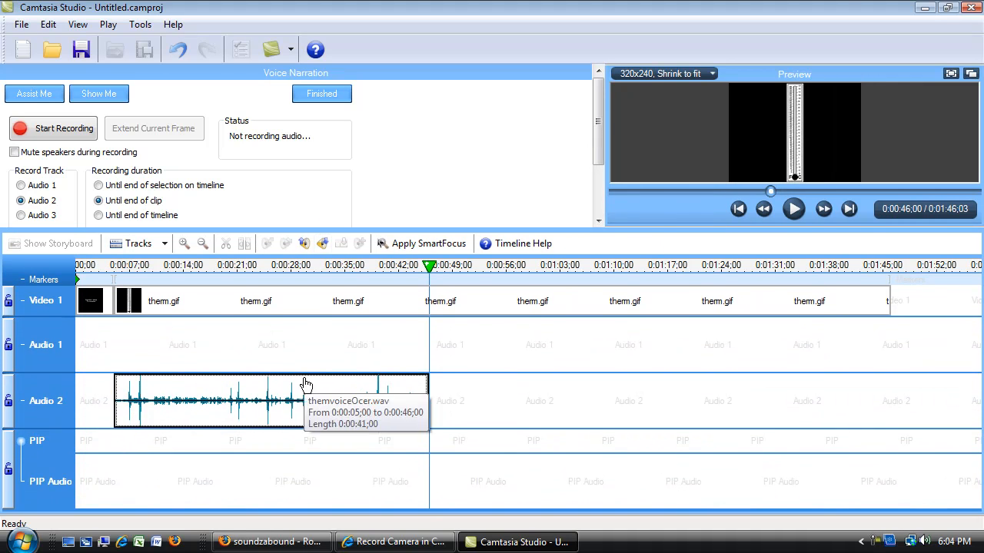
{"action": "left_click", "coordinate": [269, 400]}
{"action": "left_click_drag", "start_coordinate": [413, 400], "coordinate": [317, 403]}
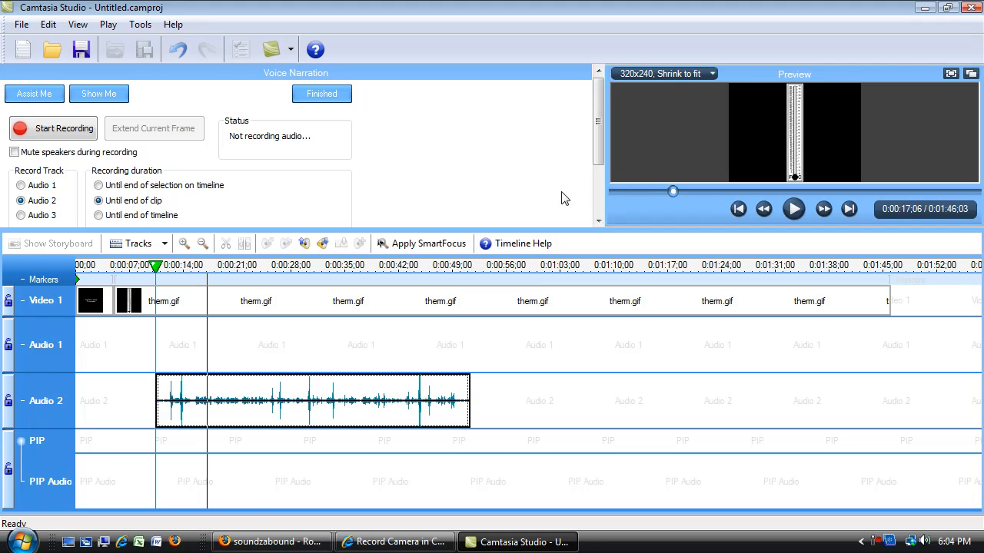
{"action": "left_click_drag", "start_coordinate": [350, 399], "coordinate": [322, 402]}
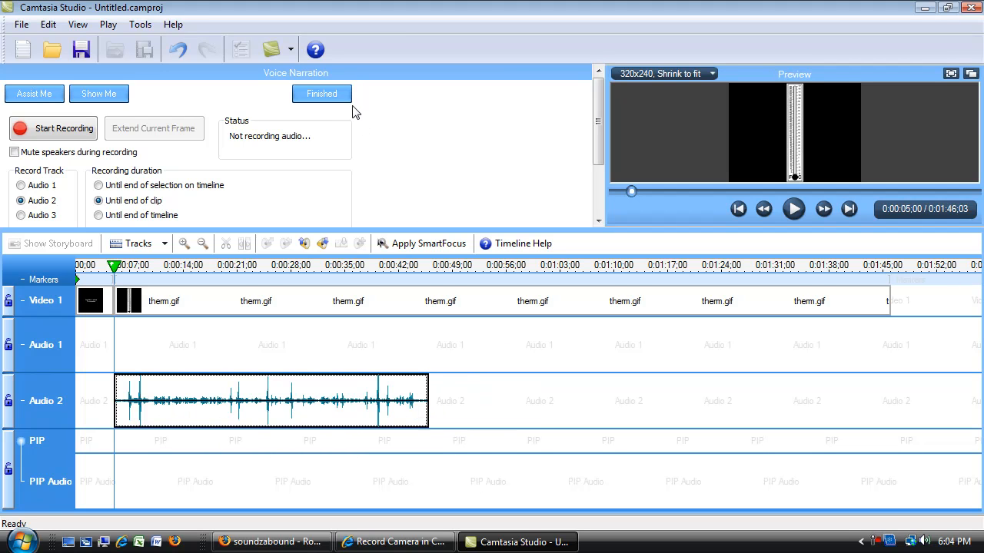
Step: Finish the voice narration and move its clip on Audio 2 to start at about 0:00:09
{"action": "left_click", "coordinate": [298, 93]}
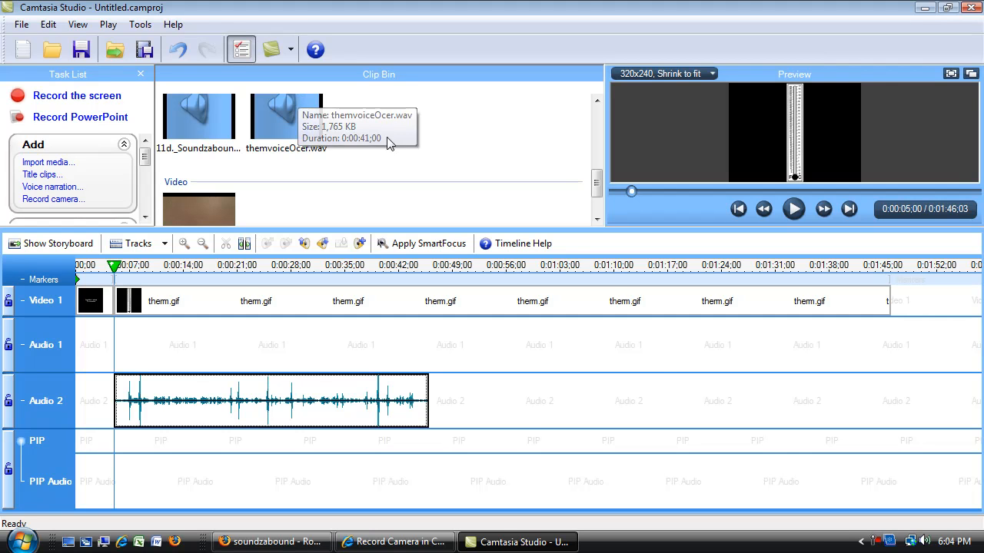
{"action": "left_click_drag", "start_coordinate": [286, 407], "coordinate": [308, 403]}
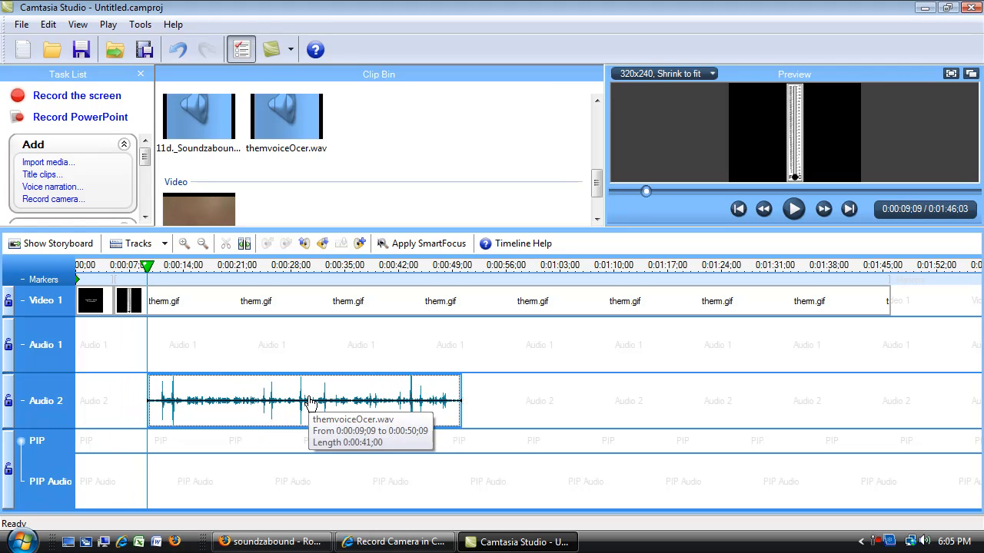
Step: Shorten therm.gif on Video 1 to end with the narration at about 0:00:50
{"action": "left_click", "coordinate": [717, 305]}
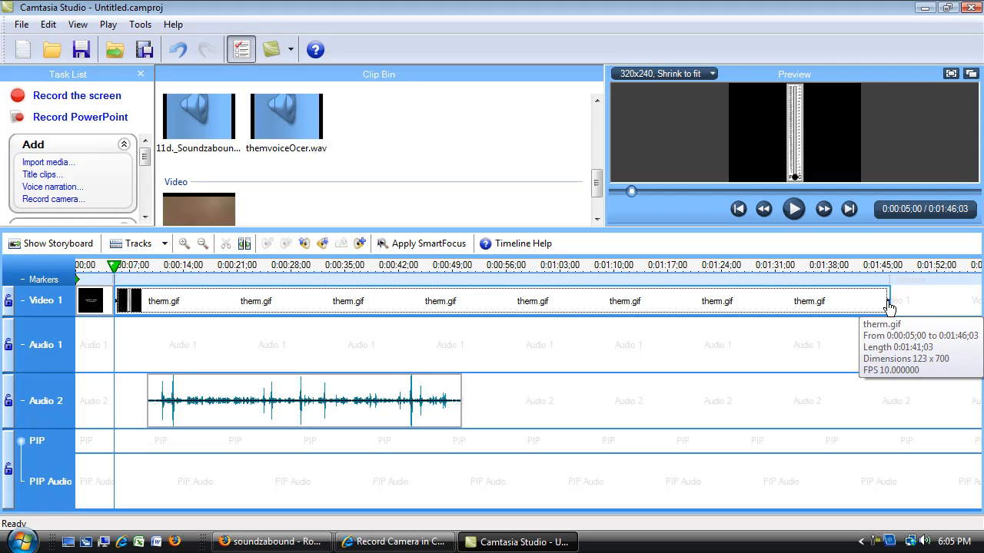
{"action": "left_click_drag", "start_coordinate": [889, 301], "coordinate": [461, 303]}
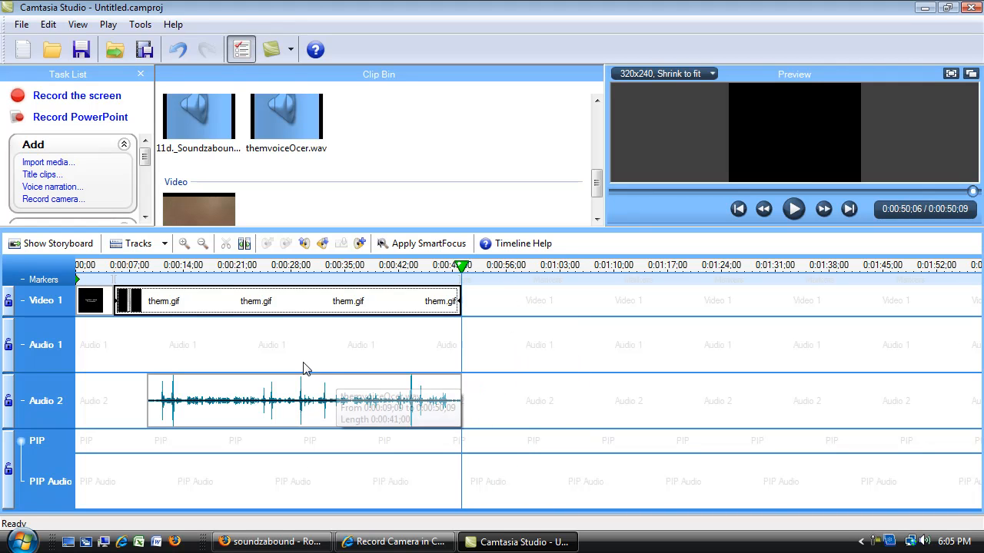